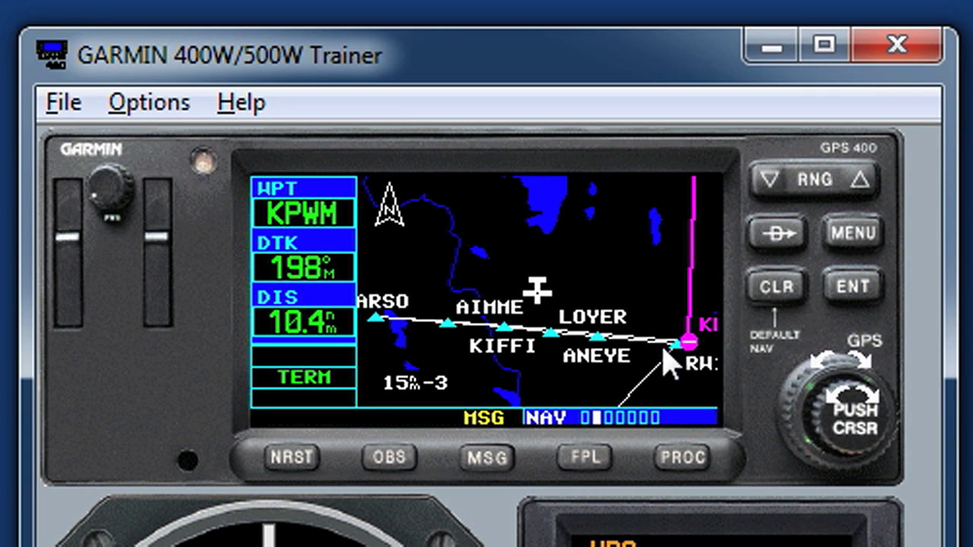
Step: Activate vectors-to-final on the approach so ANEYE becomes the next waypoint
left_click(681, 456)
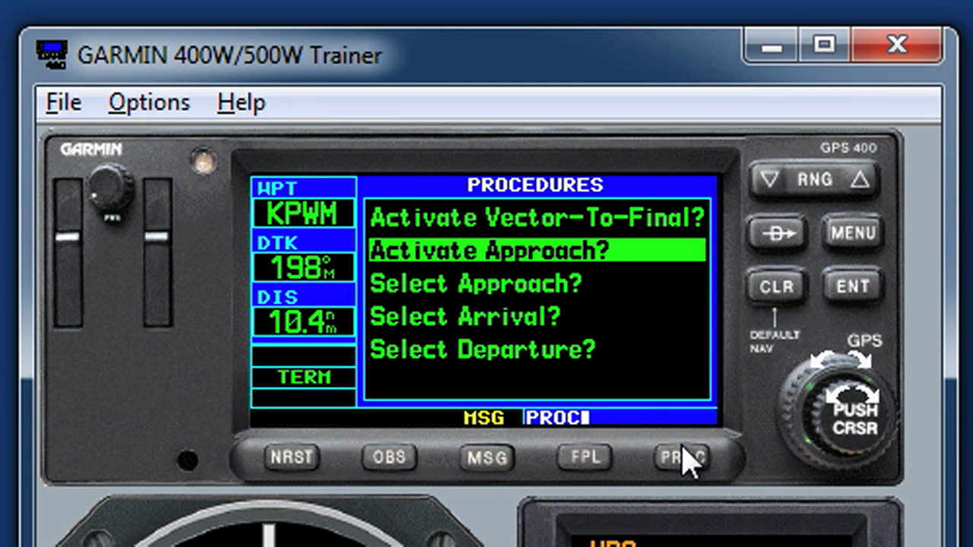
scroll(877, 414, "up", 1)
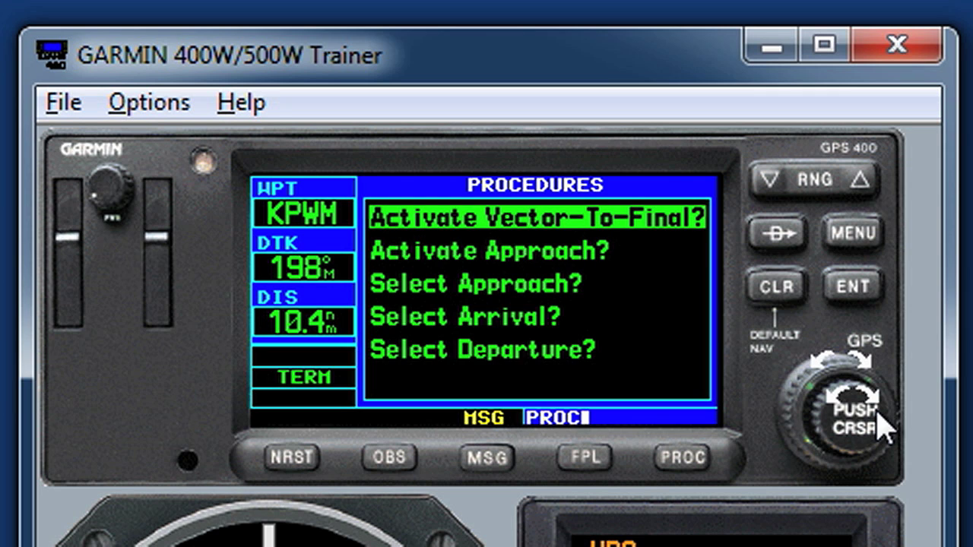
left_click(860, 297)
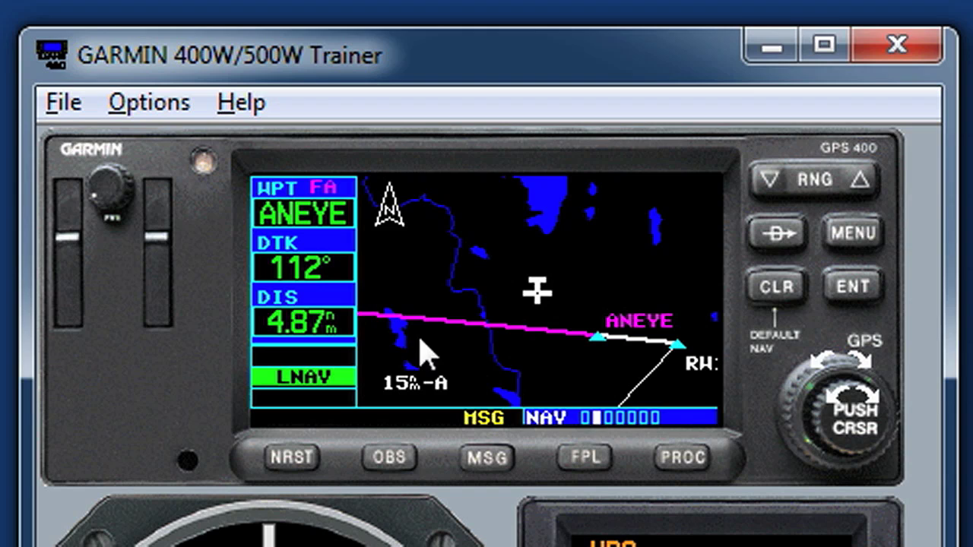
Step: Review the flight plan and return to the map guiding to KPWM
left_click(582, 457)
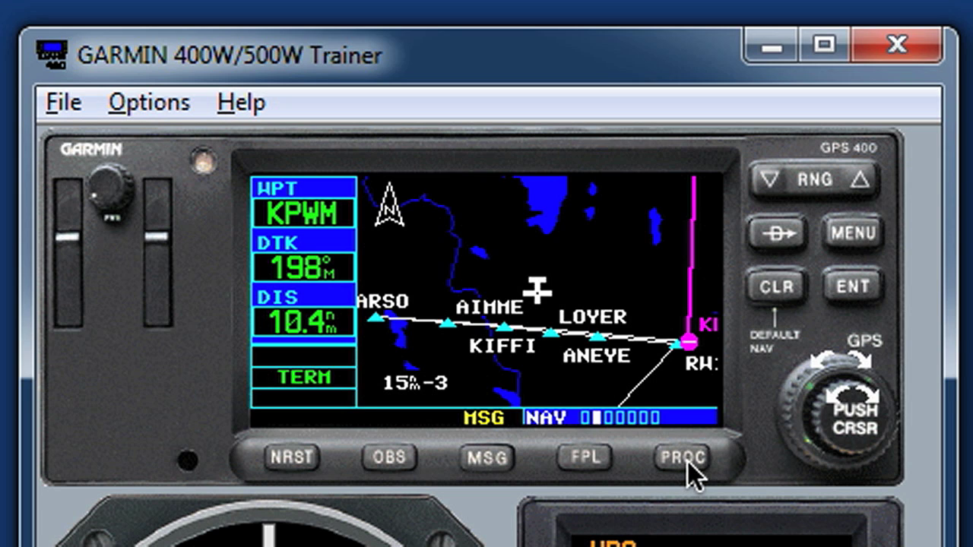
Step: Select LOYER in the flight plan and activate the KIFFI to LOYER leg
left_click(585, 460)
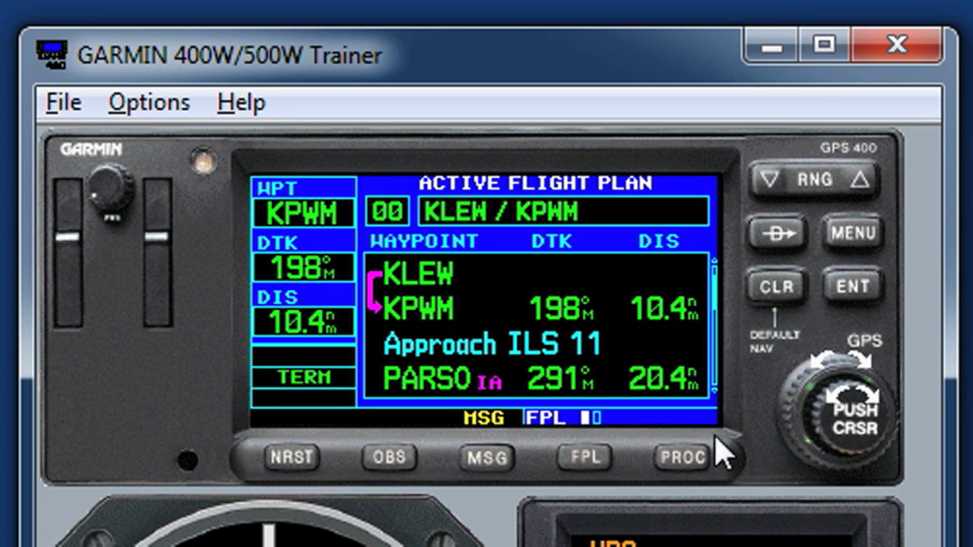
left_click(853, 424)
scroll(853, 426, "down", 3)
scroll(852, 427, "down", 2)
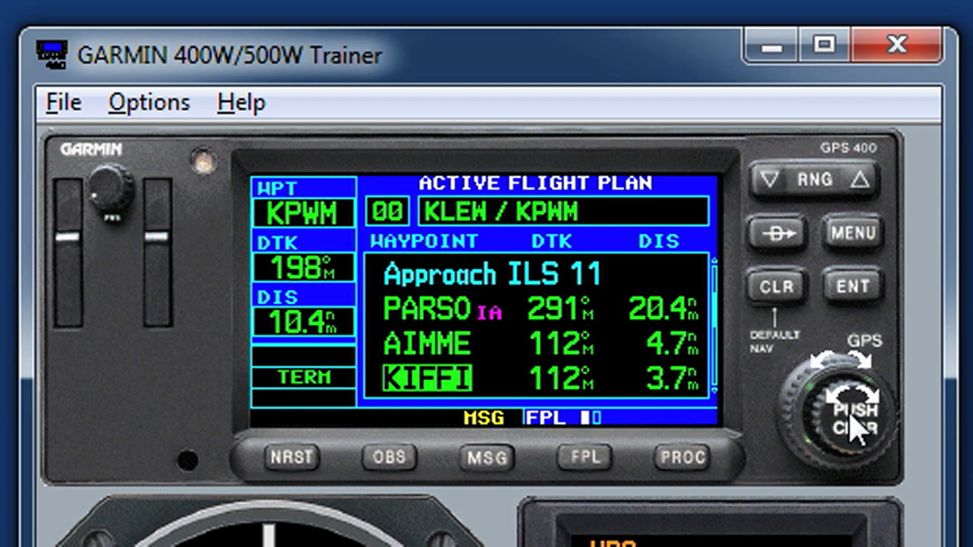
scroll(853, 428, "down", 1)
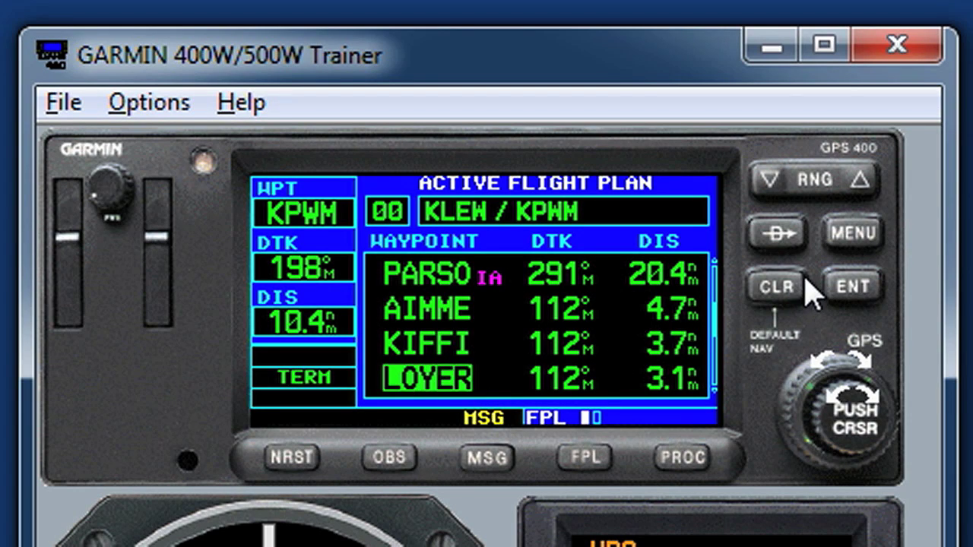
left_click(859, 241)
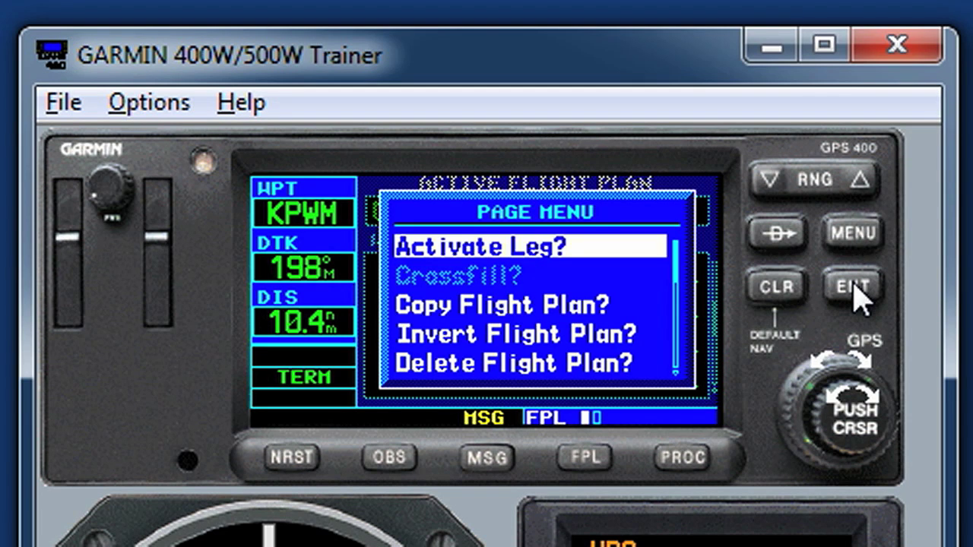
left_click(853, 286)
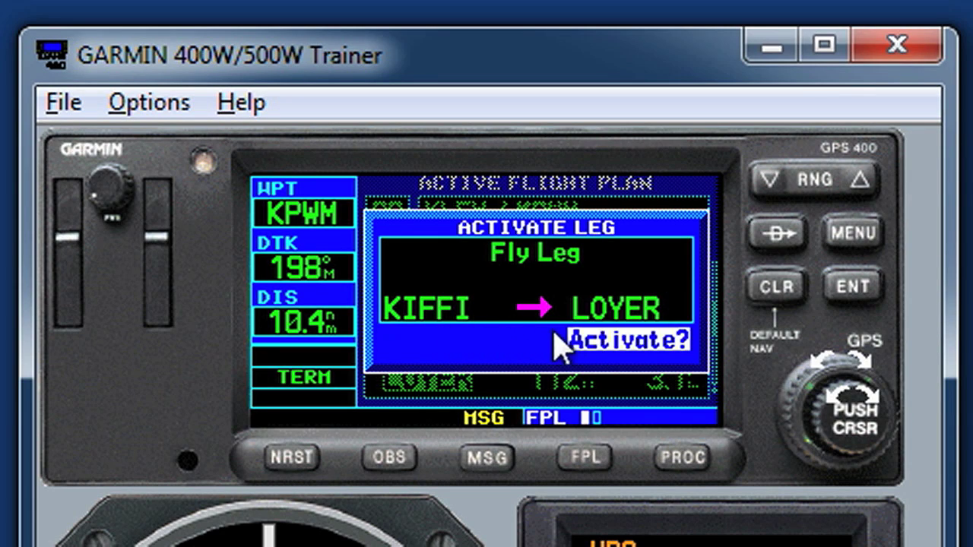
left_click(853, 286)
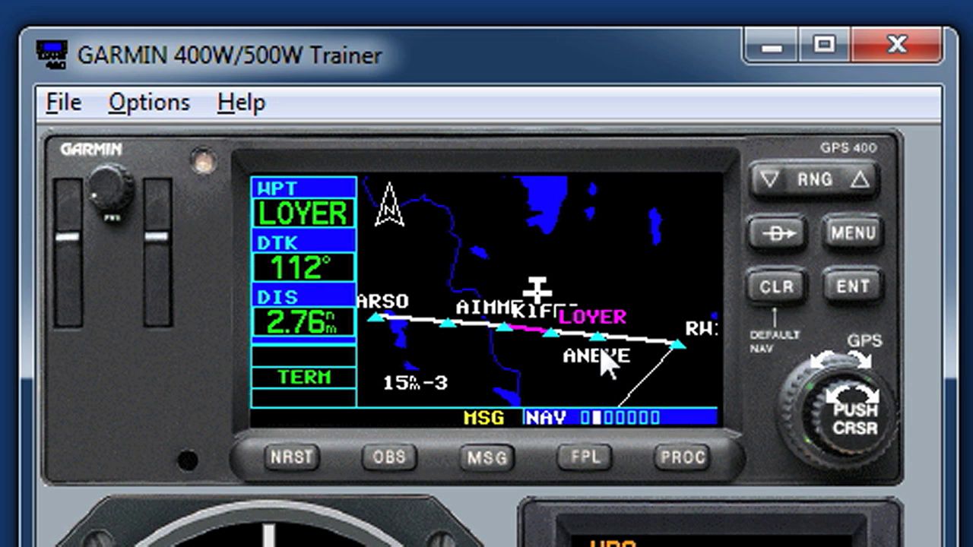
Step: Zoom the map in and continue to the JUVIN missed-approach hold
left_click(773, 187)
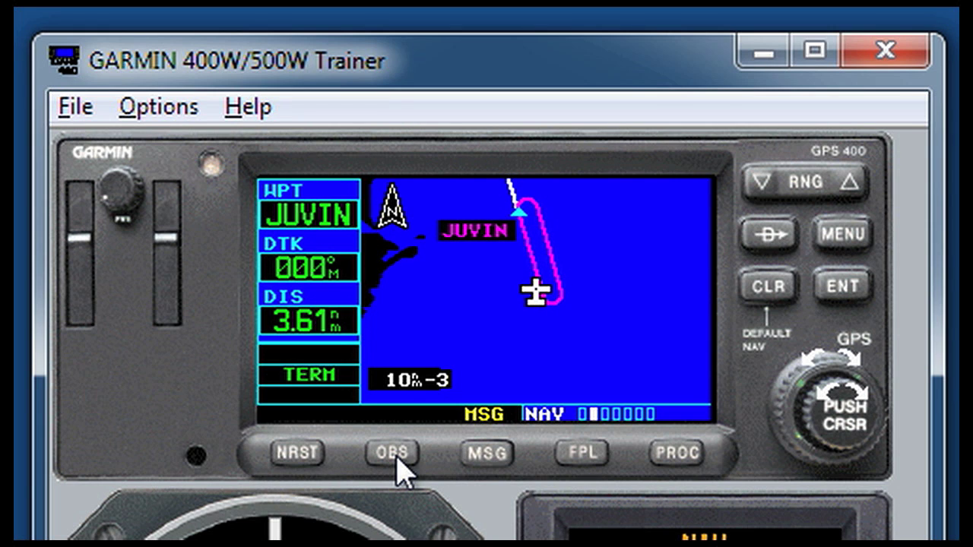
Step: Suspend sequencing at the JUVIN hold, zoom to 5 nm, then unsuspend and view the flight plan
left_click(396, 458)
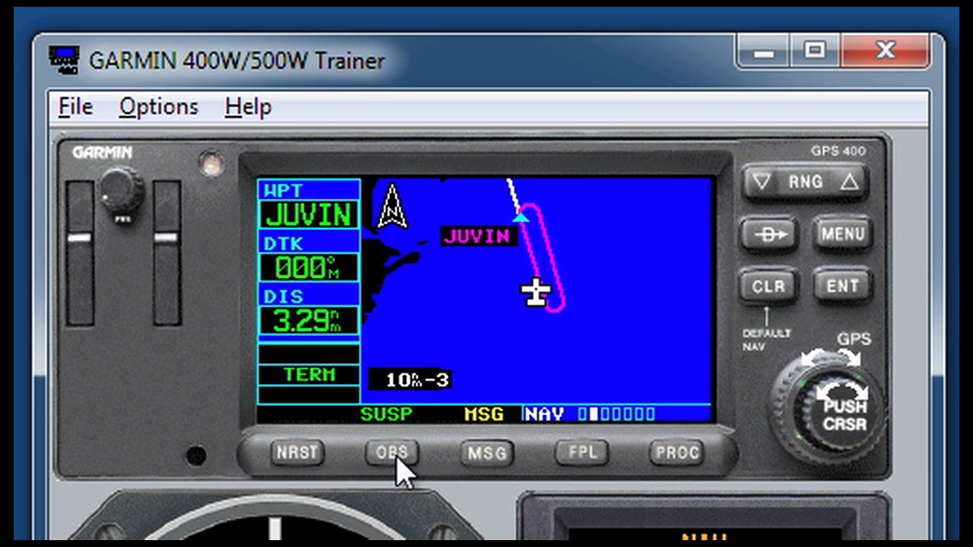
left_click(584, 454)
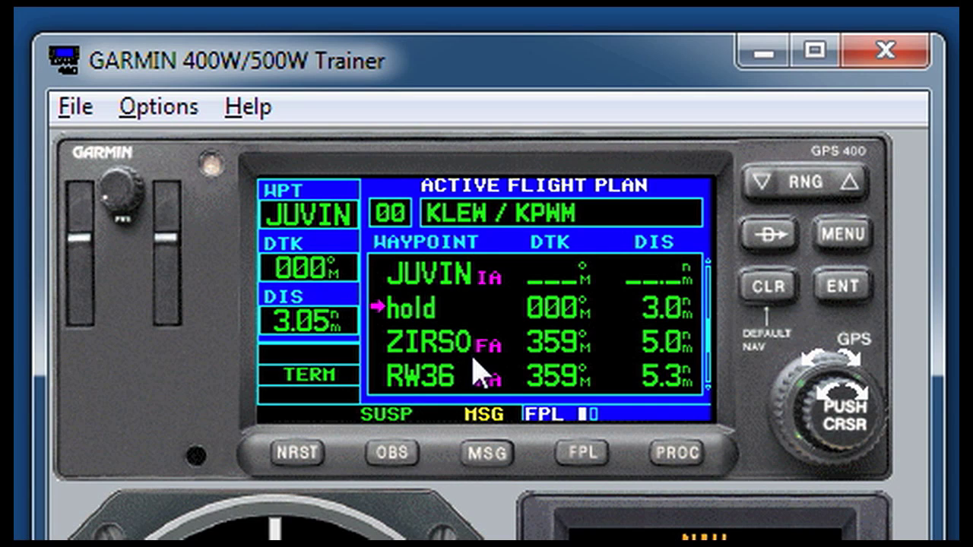
left_click(577, 454)
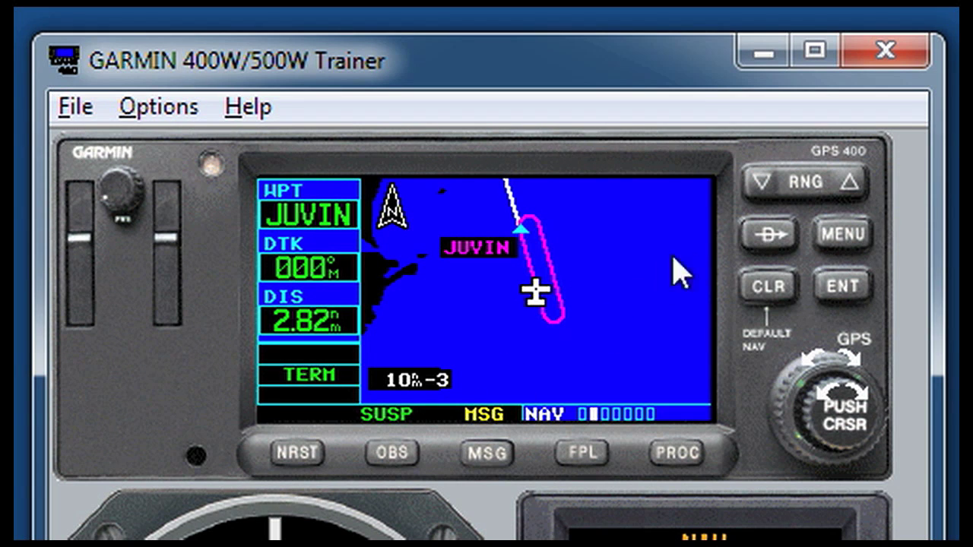
left_click(767, 183)
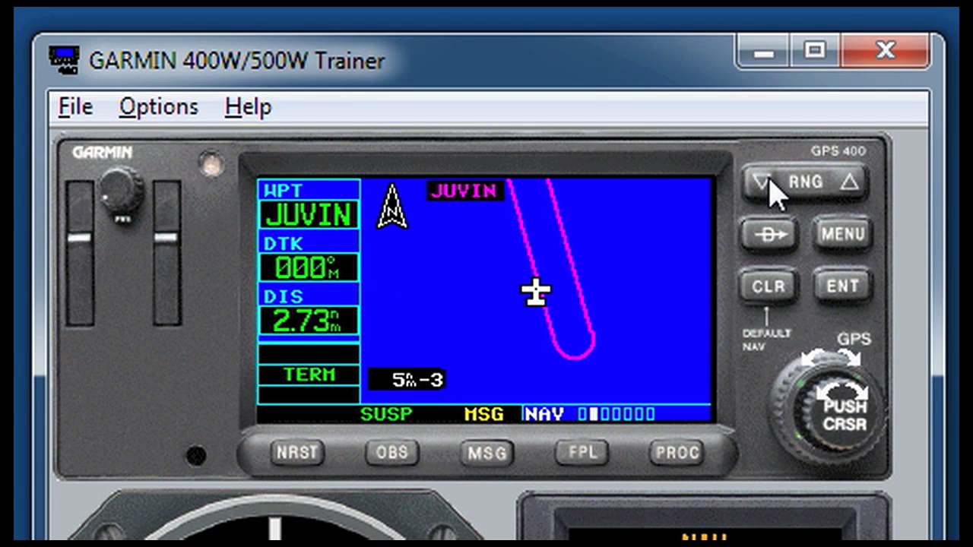
left_click(392, 453)
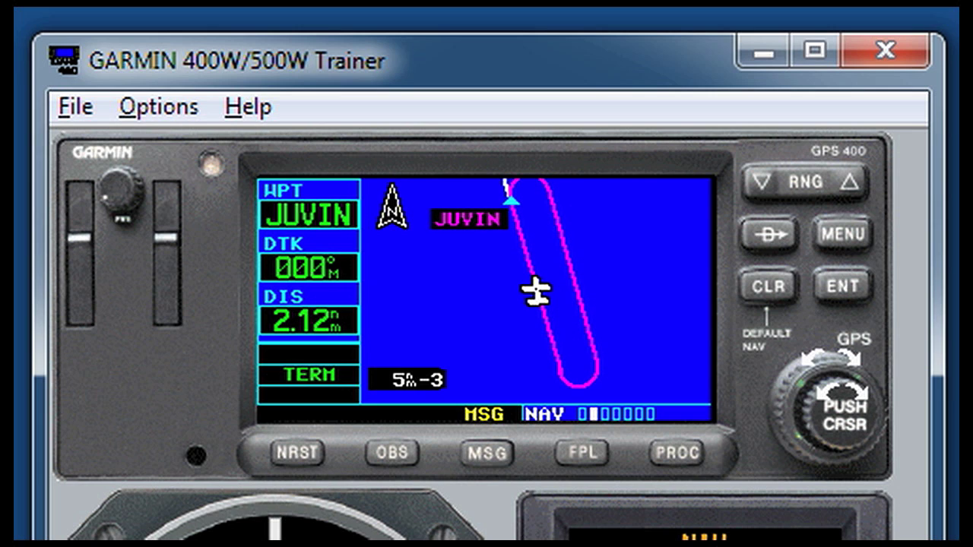
left_click(589, 450)
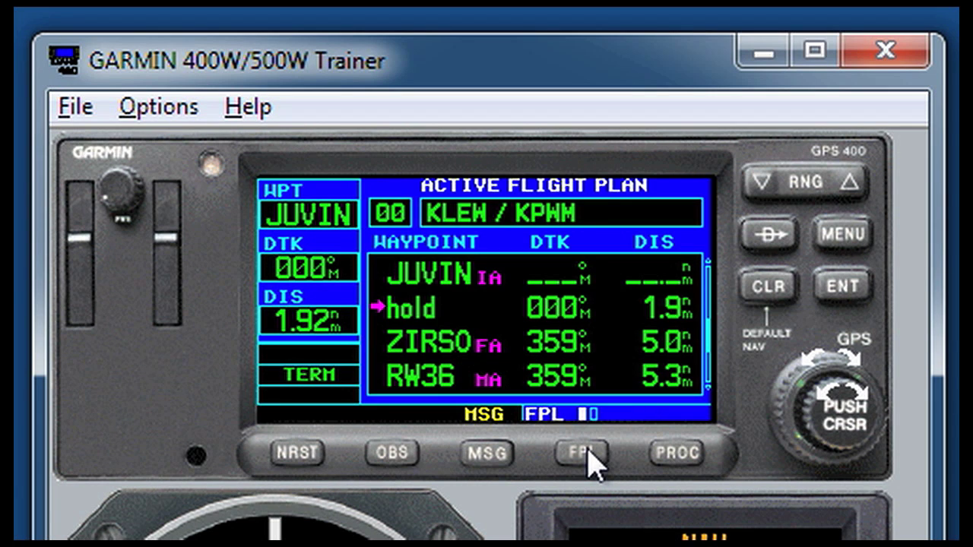
Step: Activate the JUVIN to ZIRSO leg, then review the plan now guiding to KSFM at 245°
left_click(859, 417)
scroll(878, 406, "down", 2)
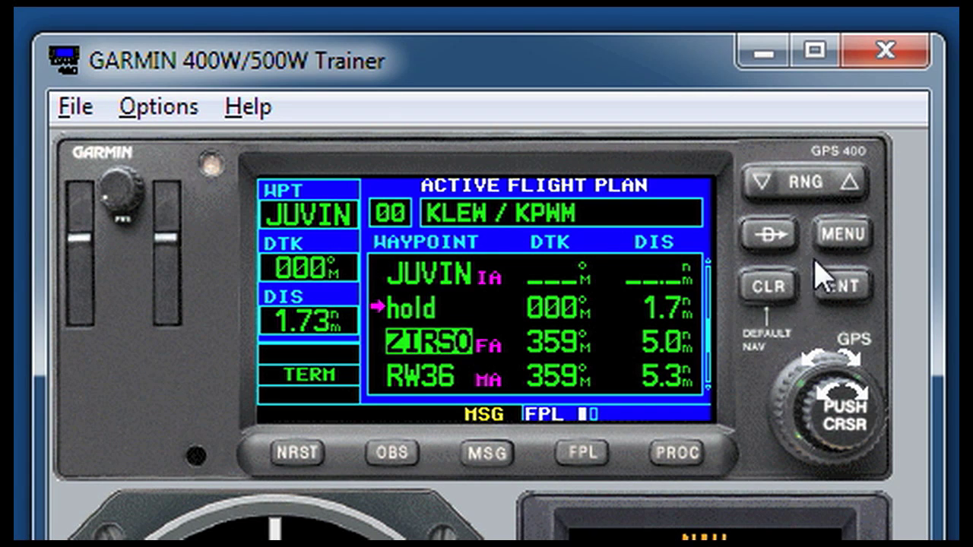
left_click(844, 237)
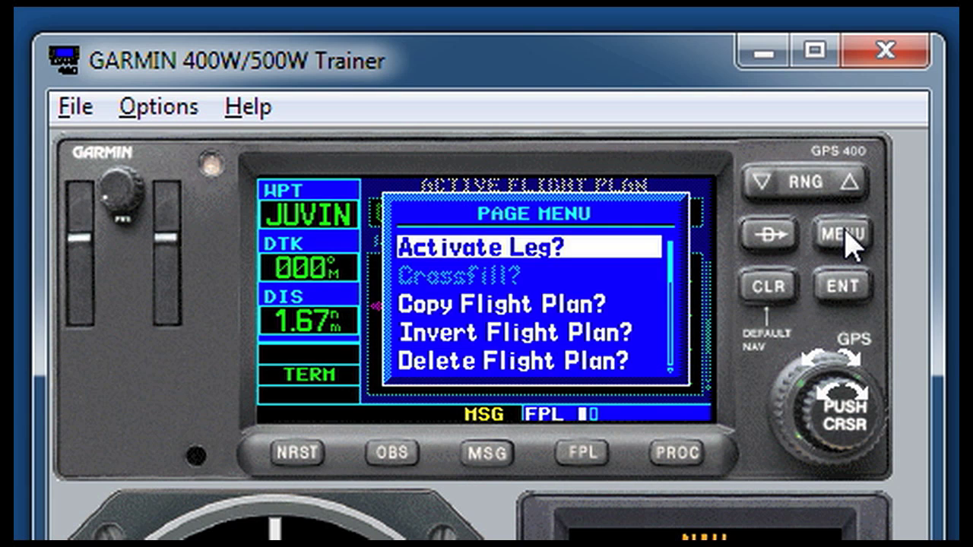
left_click(839, 297)
left_click(839, 296)
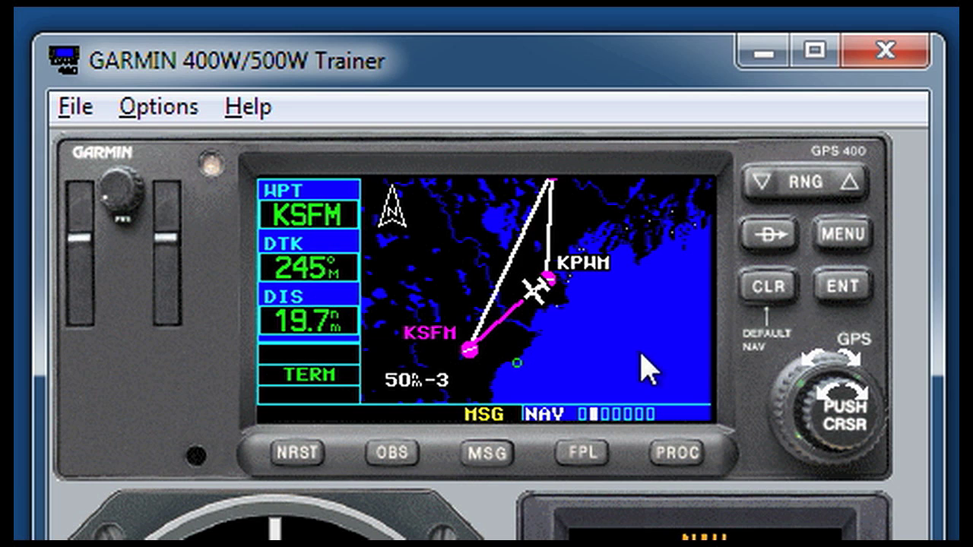
left_click(580, 454)
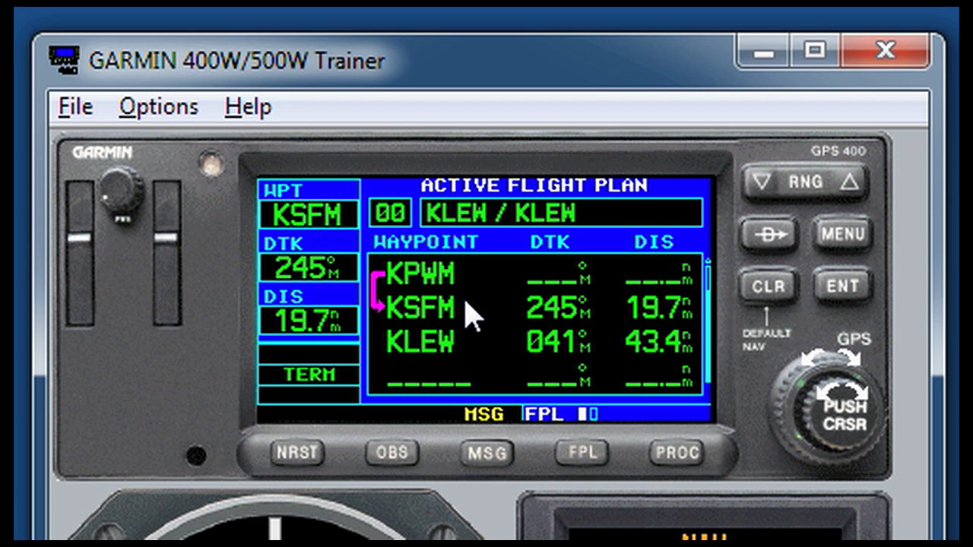
left_click(684, 449)
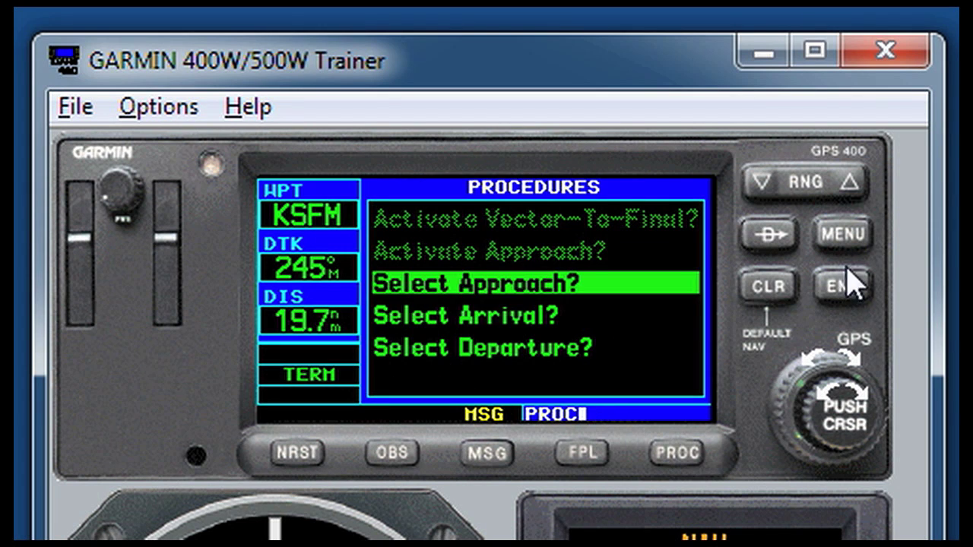
Step: Open the KLEW approach selection, then view the KLEW / KLEW plan listing KPWM, KSFM, KLEW
left_click(855, 285)
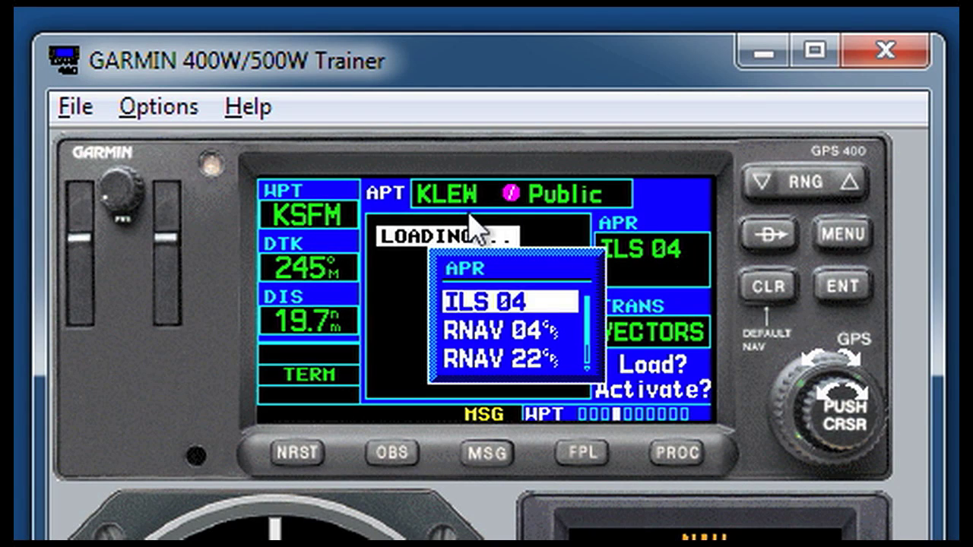
left_click(583, 454)
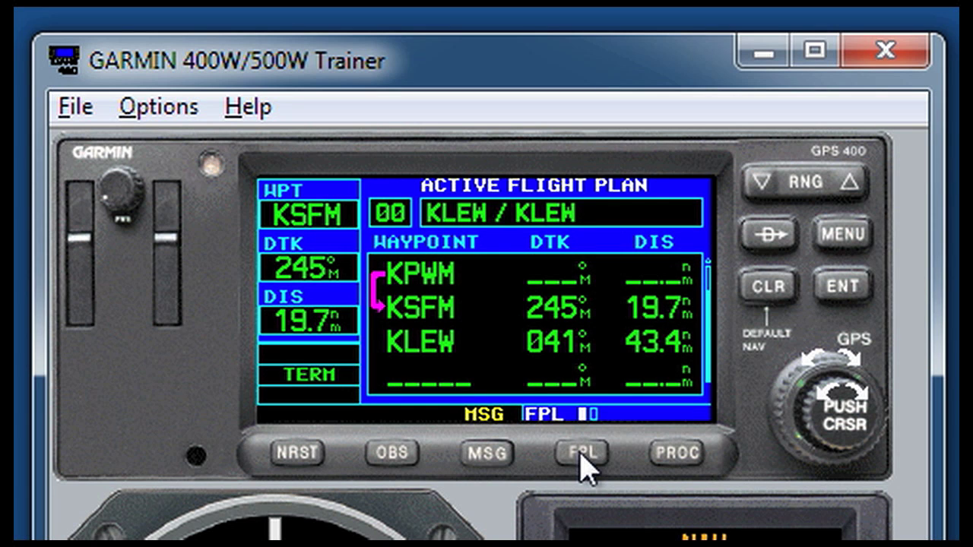
left_click(679, 454)
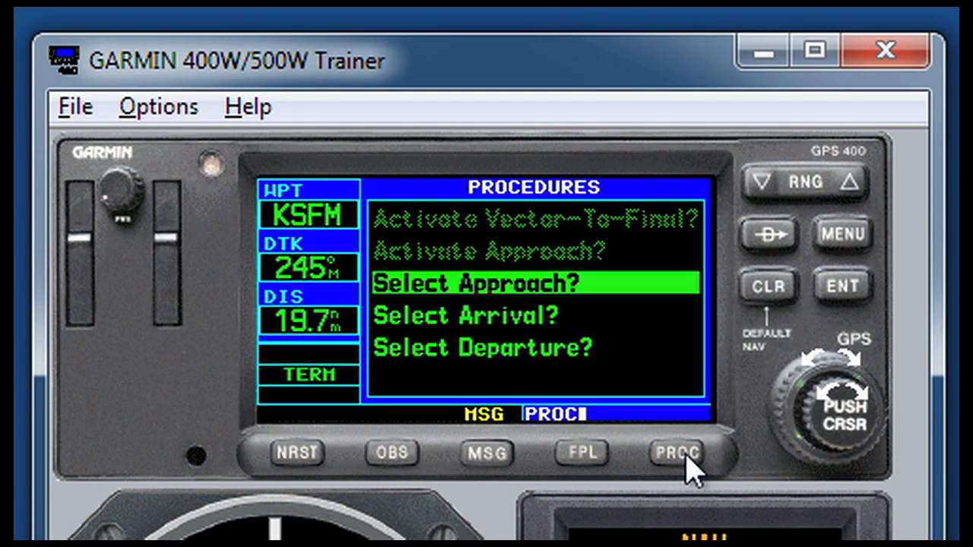
Step: Pick the ILS 04 approach, preview it, and confirm a page-menu option to return to the KLEW route
left_click(838, 292)
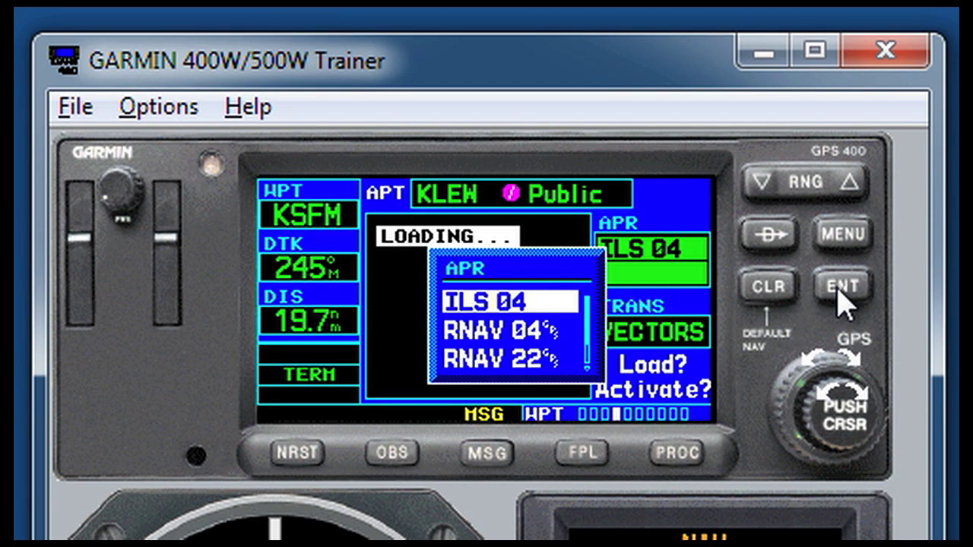
left_click(843, 234)
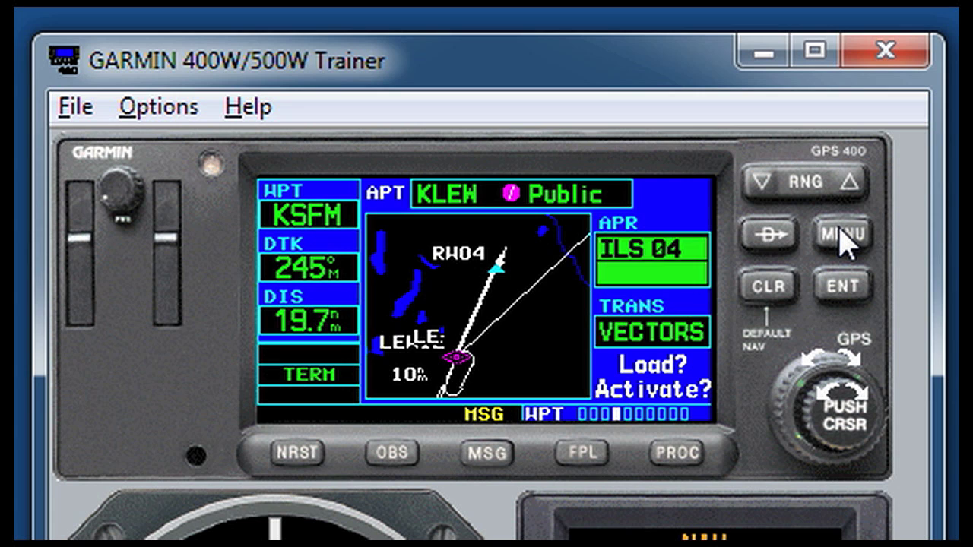
left_click(843, 241)
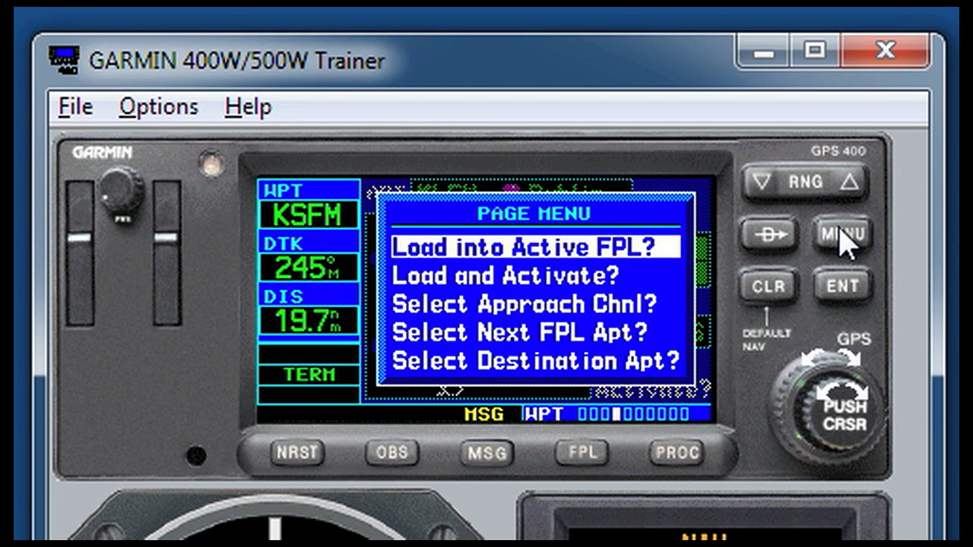
scroll(843, 414, "down", 3)
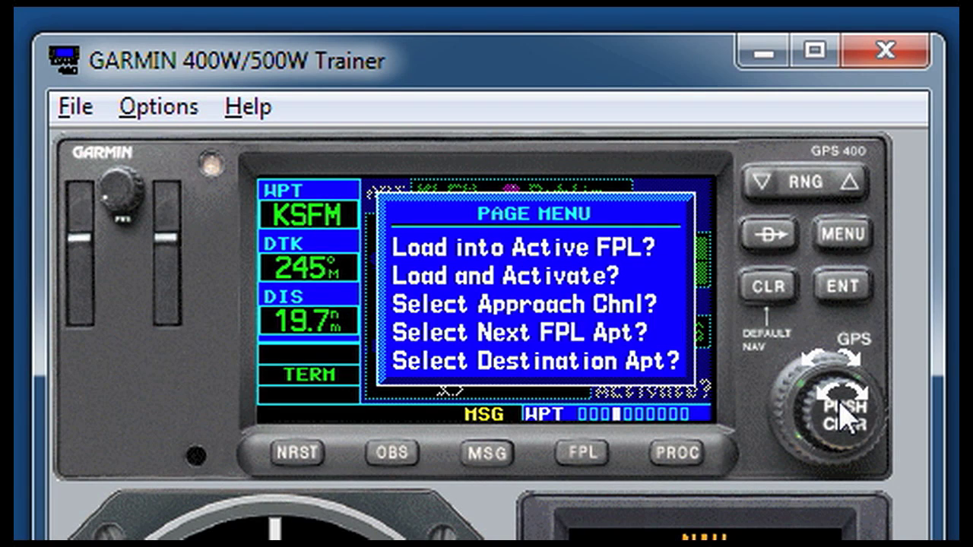
key("Return")
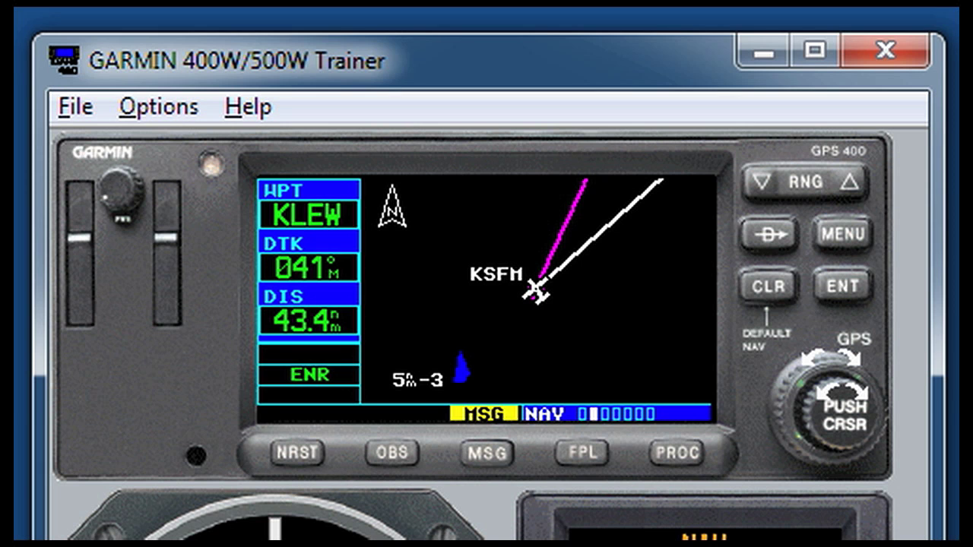
left_click(693, 451)
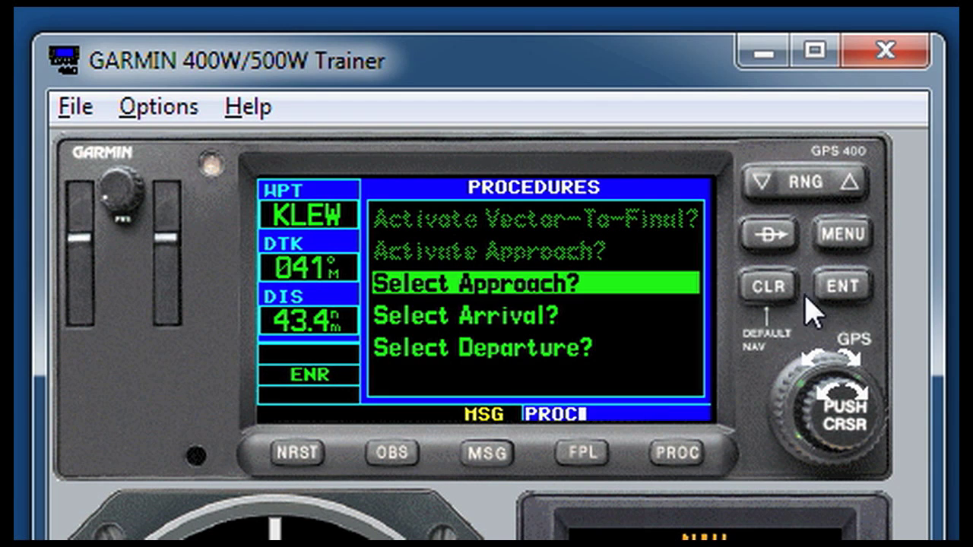
left_click(842, 287)
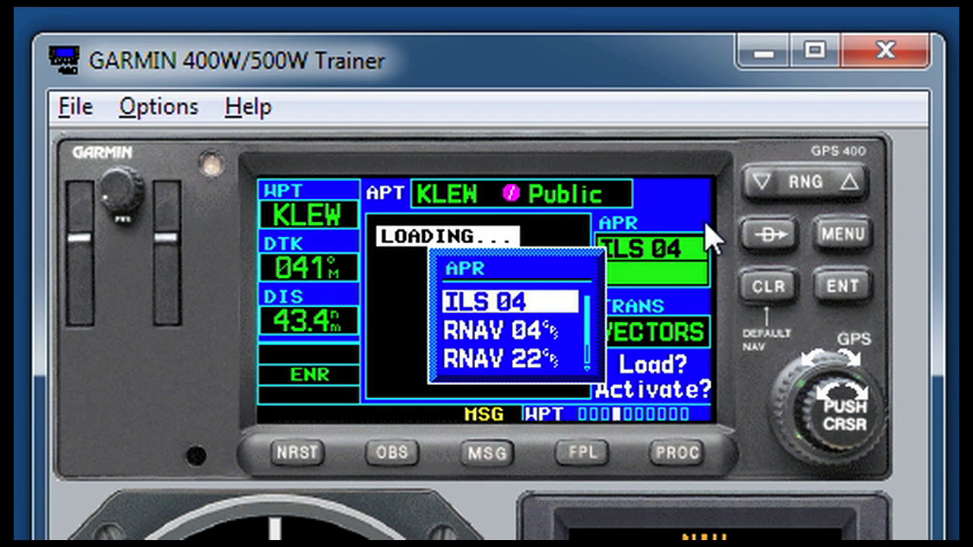
left_click(841, 241)
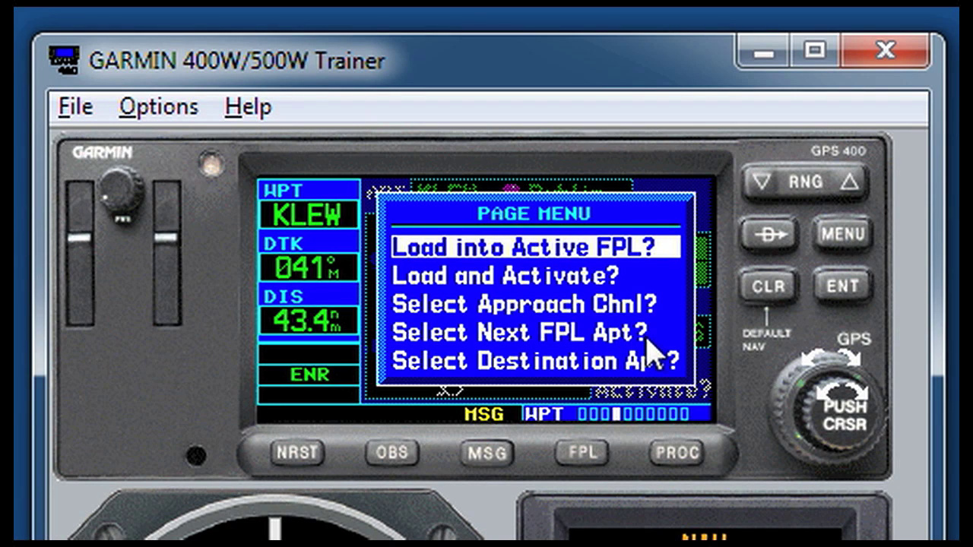
left_click(771, 286)
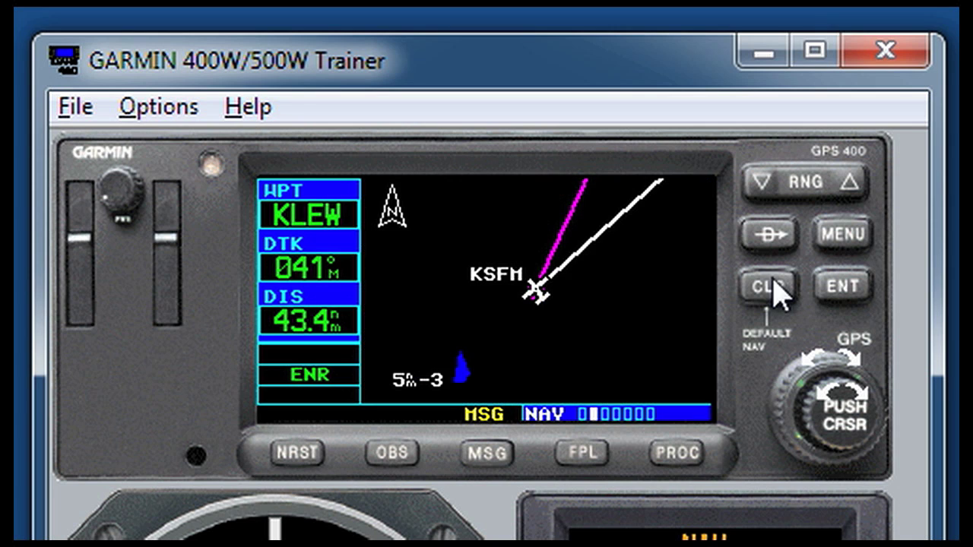
Step: Append KSFM as the last waypoint of the active flight plan, making it KLEW / KSFM
left_click(586, 453)
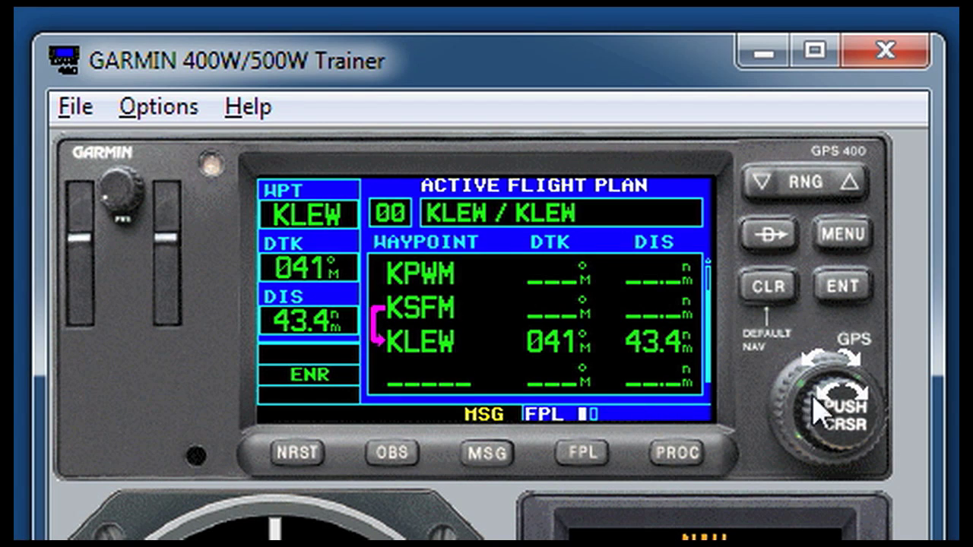
left_click(833, 439)
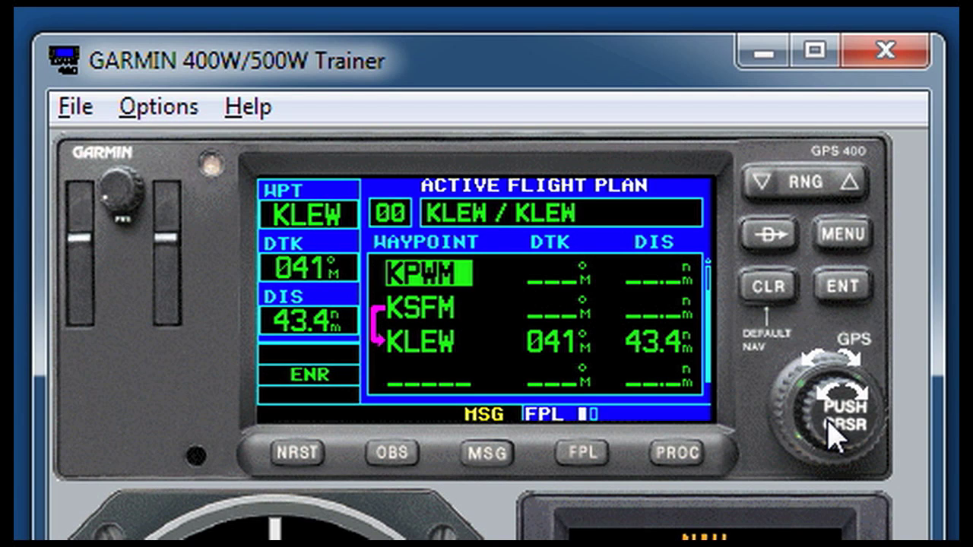
scroll(834, 439, "down", 3)
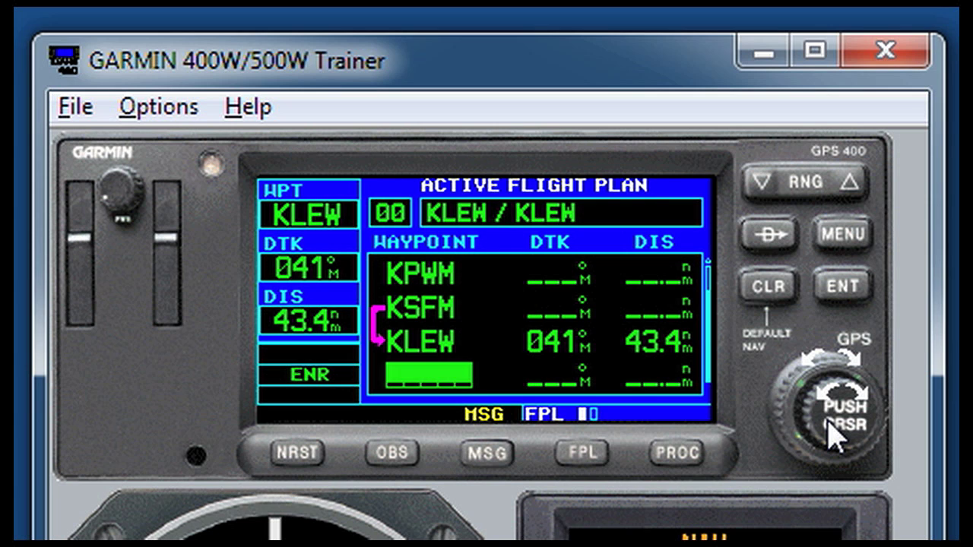
left_click(834, 437)
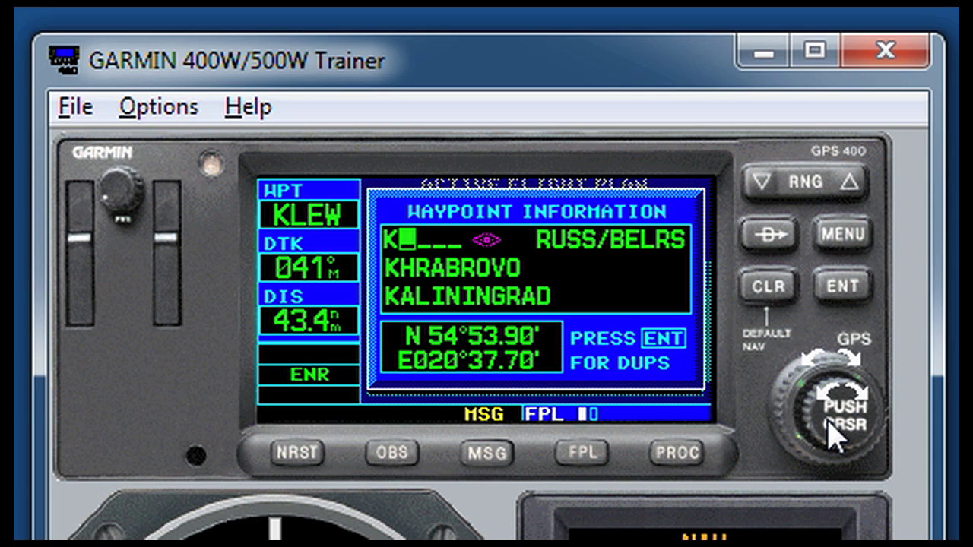
type("SFM")
key("Return")
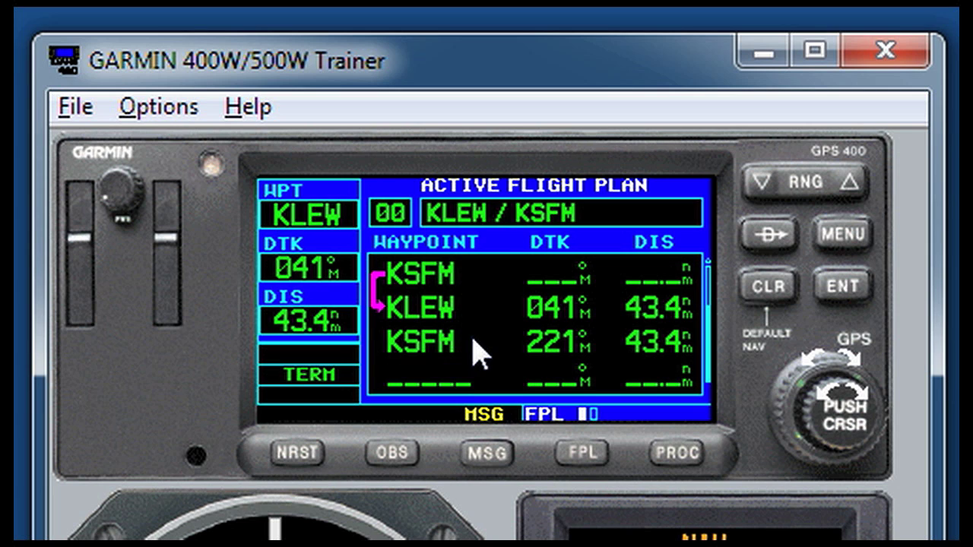
Step: Load the KSFM ILS 07 approach with the VECTORS transition and activate it
left_click(588, 450)
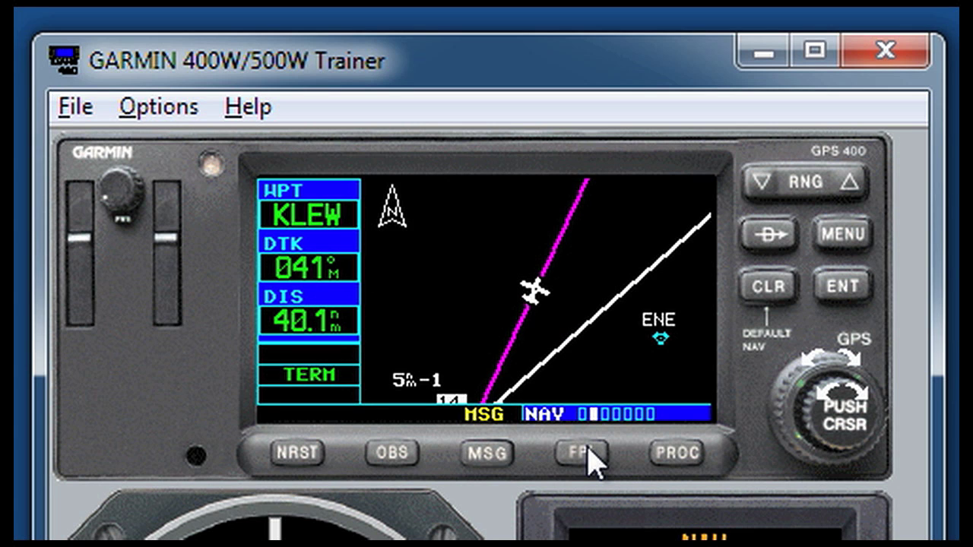
left_click(677, 464)
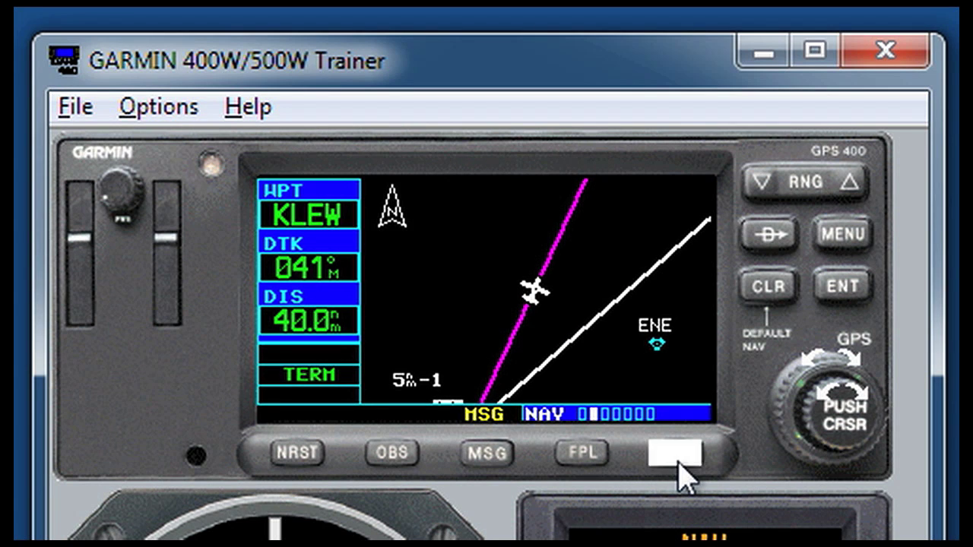
key("Return")
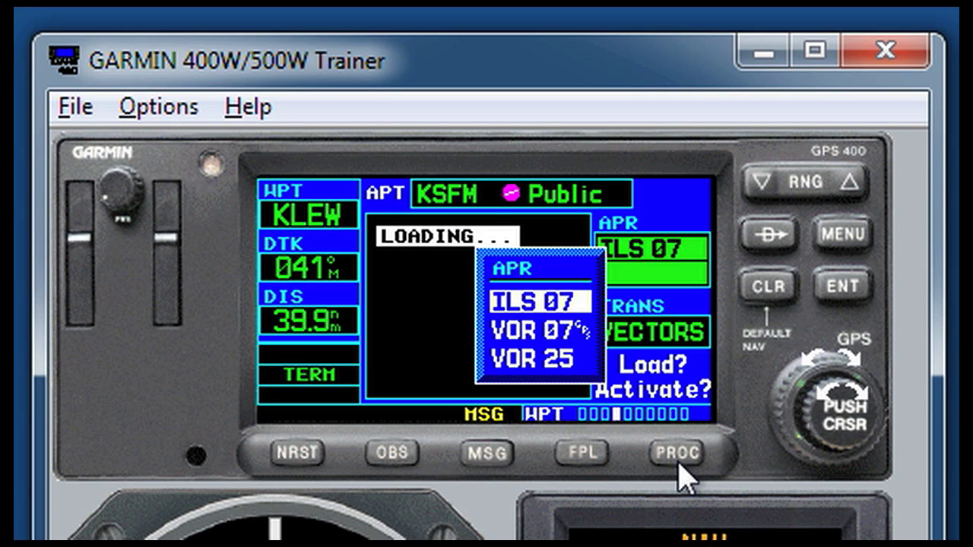
key("Return")
key("Return")
key("Down")
key("Return")
key("Return")
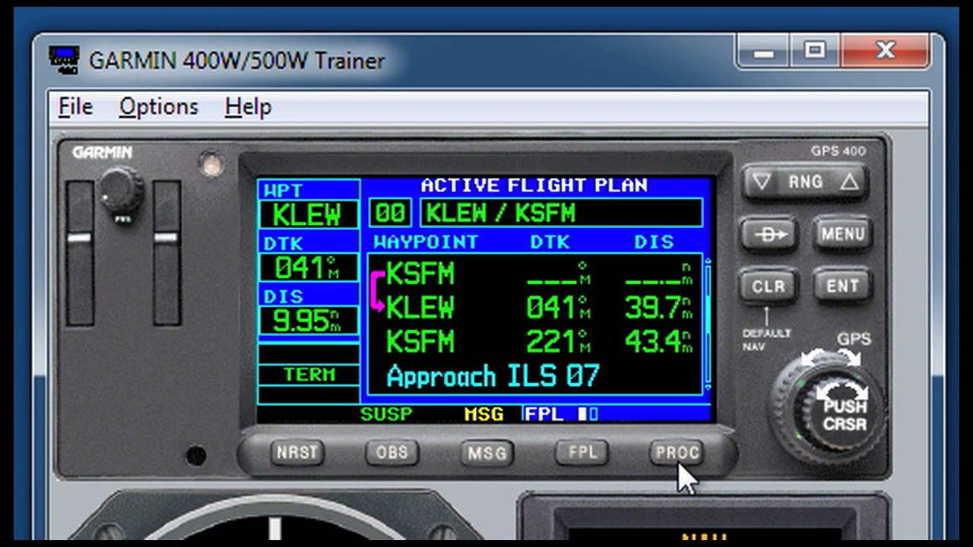